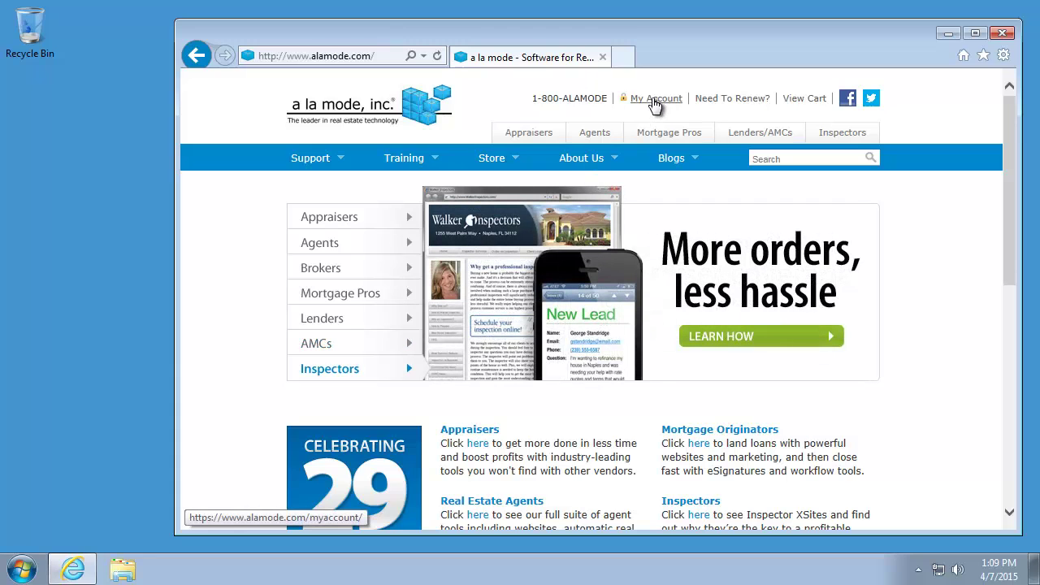
Enter the account e-mail address and password on the a la mode My Account login page
{"action": "left_click", "coordinate": [655, 104]}
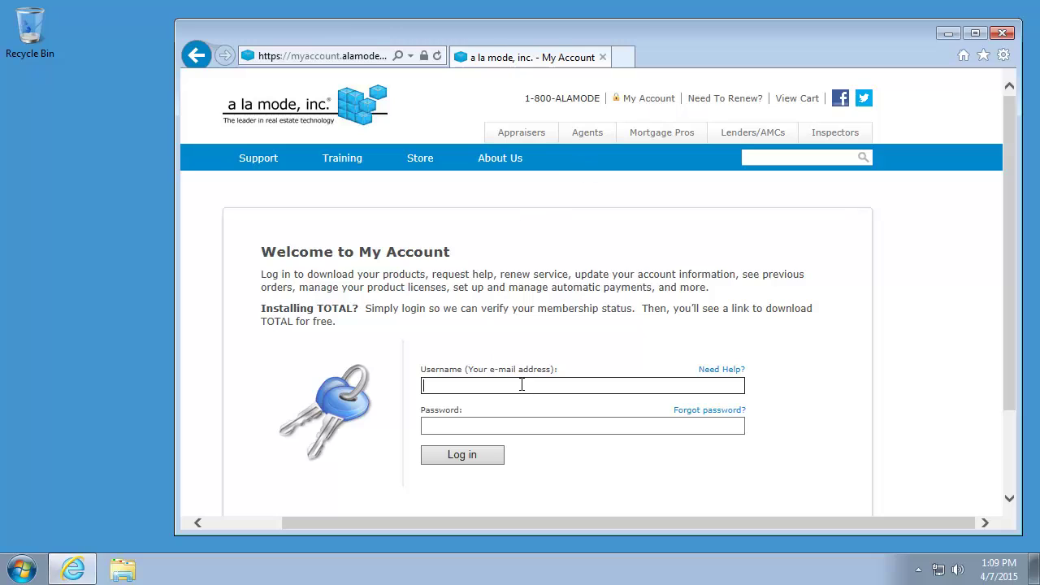
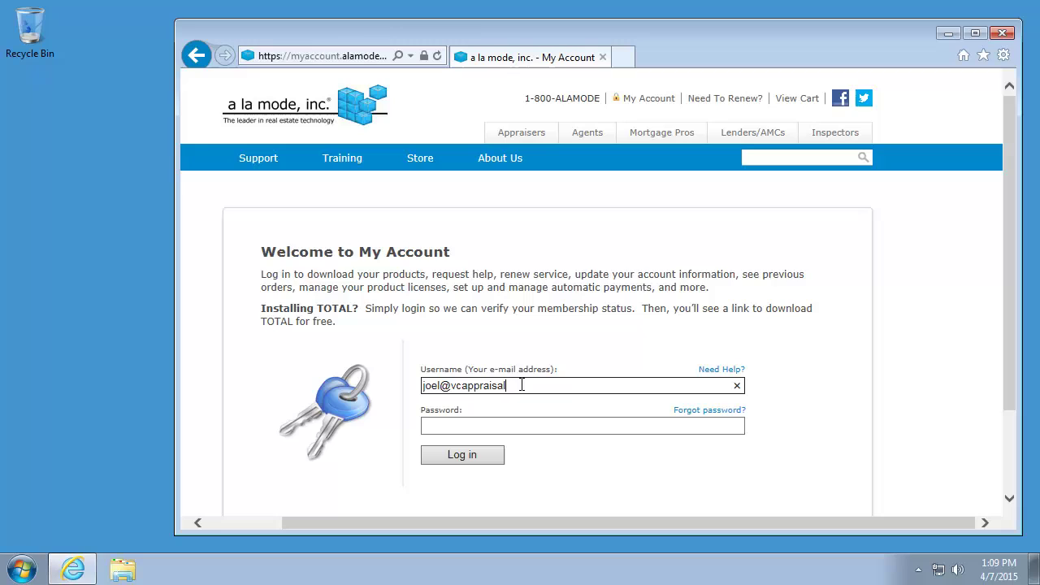
{"action": "key", "text": "Tab"}
{"action": "type", "text": "•••••••••••••"}
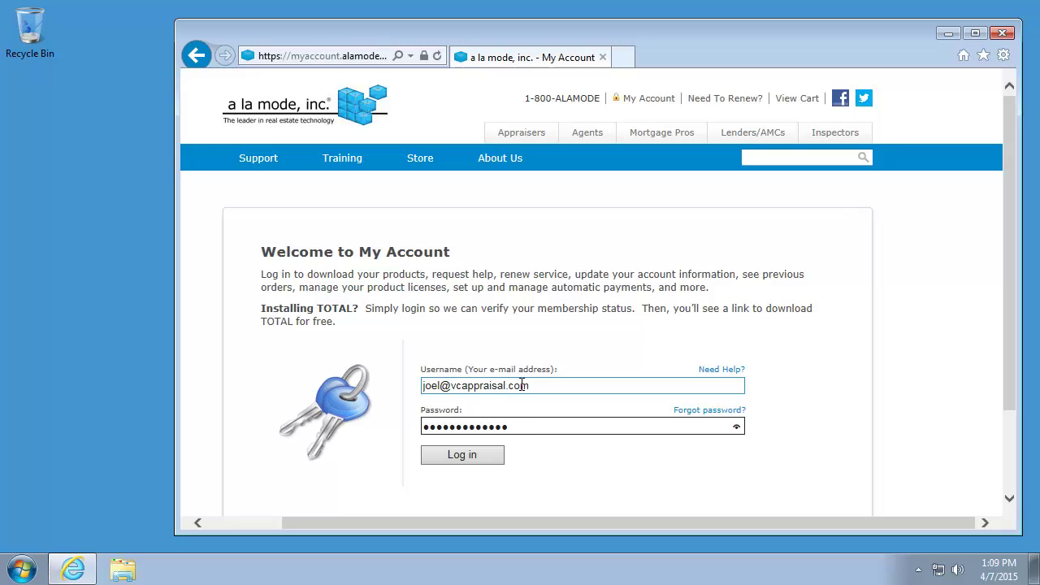
{"action": "left_click", "coordinate": [509, 386]}
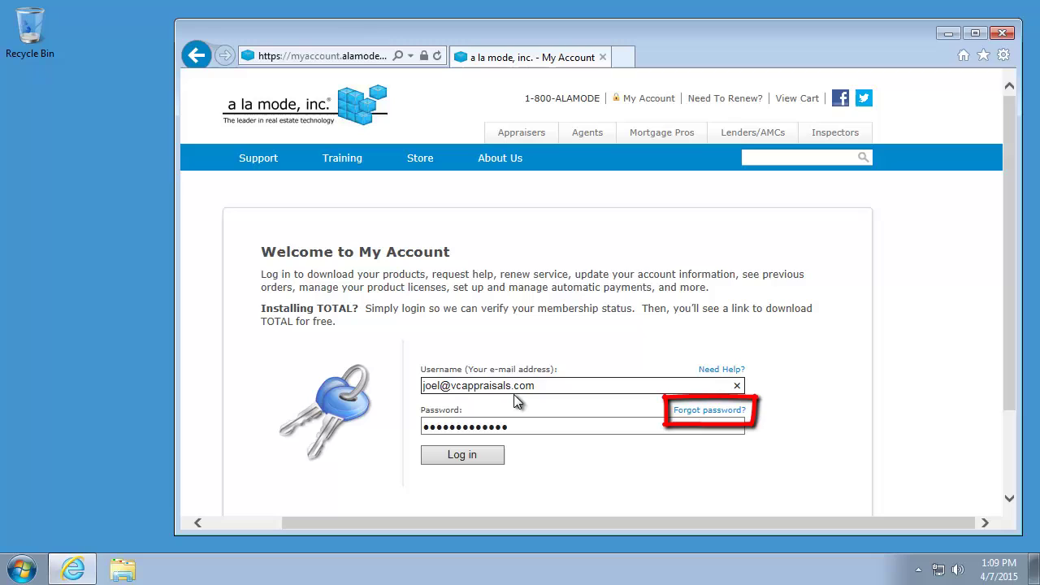
Log in to My Account, decline saving the password, and go to My Downloads
{"action": "left_click", "coordinate": [488, 452]}
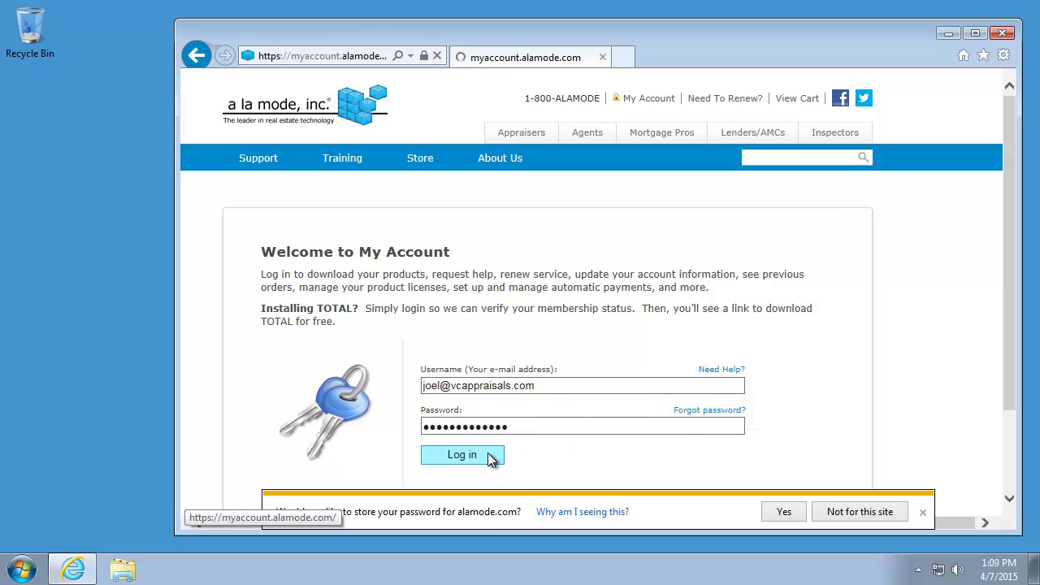
{"action": "left_click", "coordinate": [858, 512]}
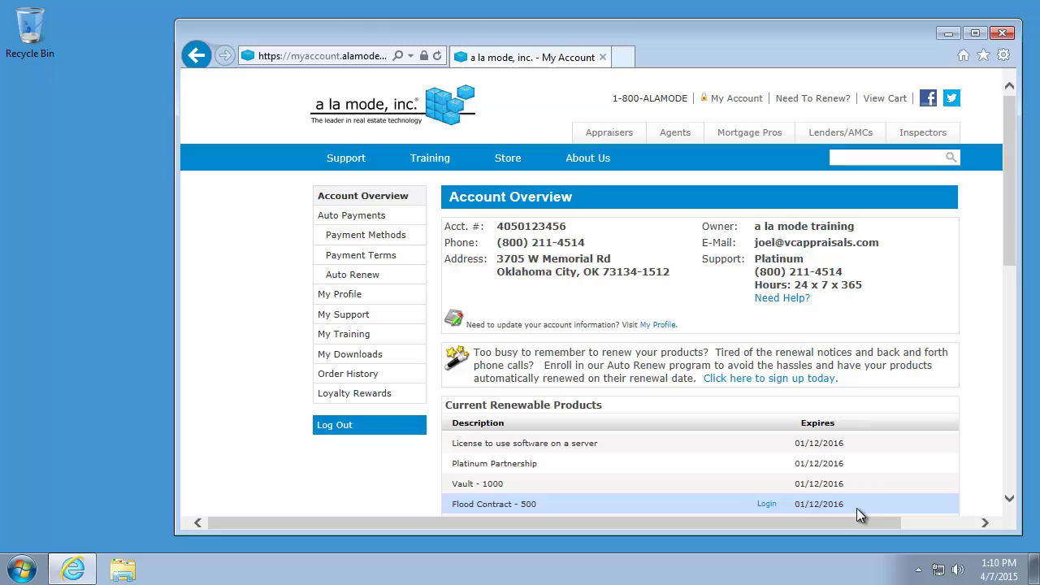
{"action": "left_click", "coordinate": [376, 361]}
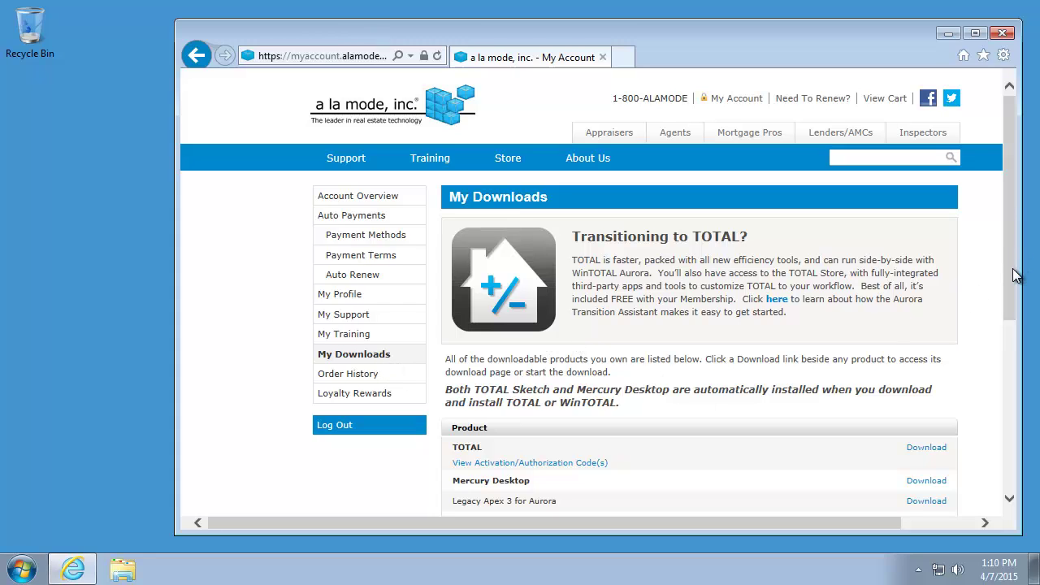
Reveal TOTAL's customer number and activation code, then copy the activation code
{"action": "left_click_drag", "start_coordinate": [1015, 273], "coordinate": [1015, 375]}
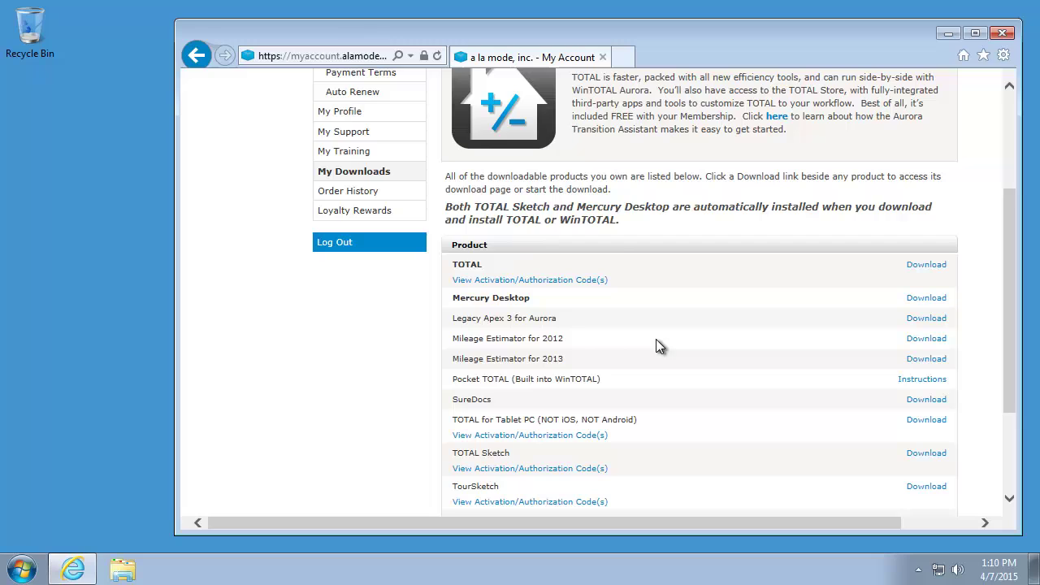
{"action": "left_click", "coordinate": [569, 281]}
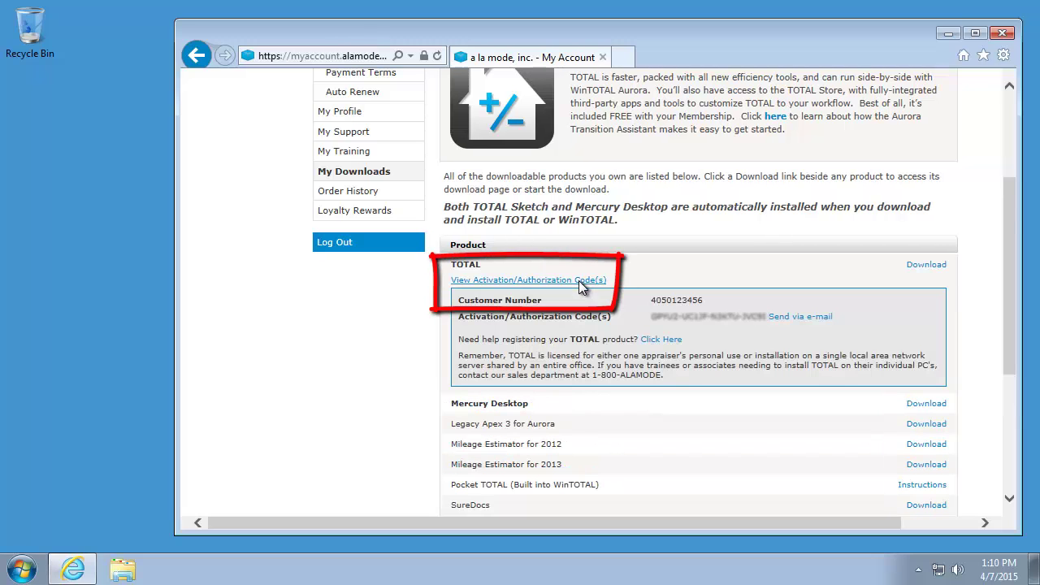
{"action": "left_click_drag", "start_coordinate": [651, 316], "coordinate": [754, 316]}
{"action": "right_click", "coordinate": [740, 318]}
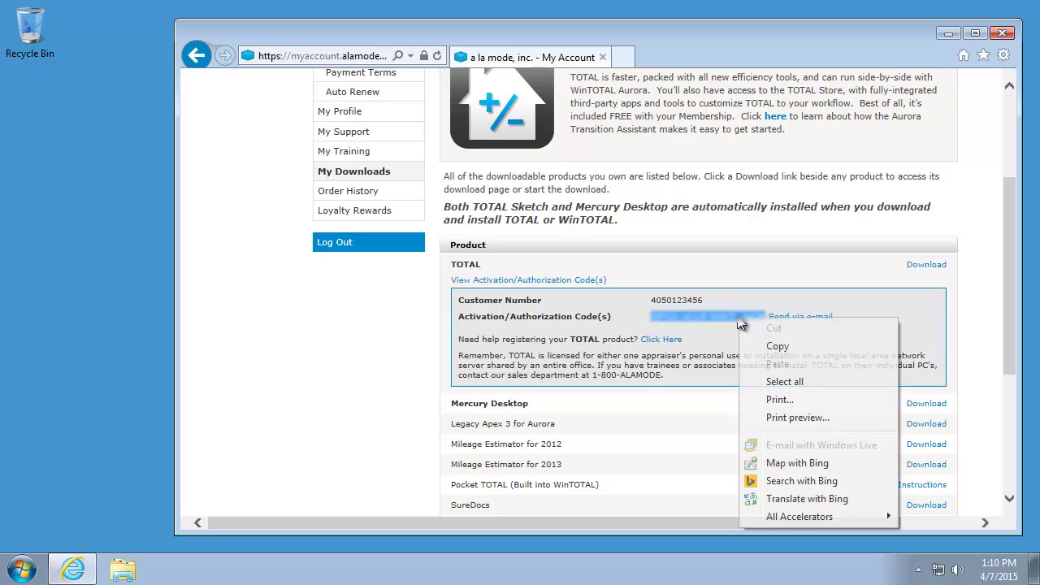
{"action": "left_click", "coordinate": [778, 345]}
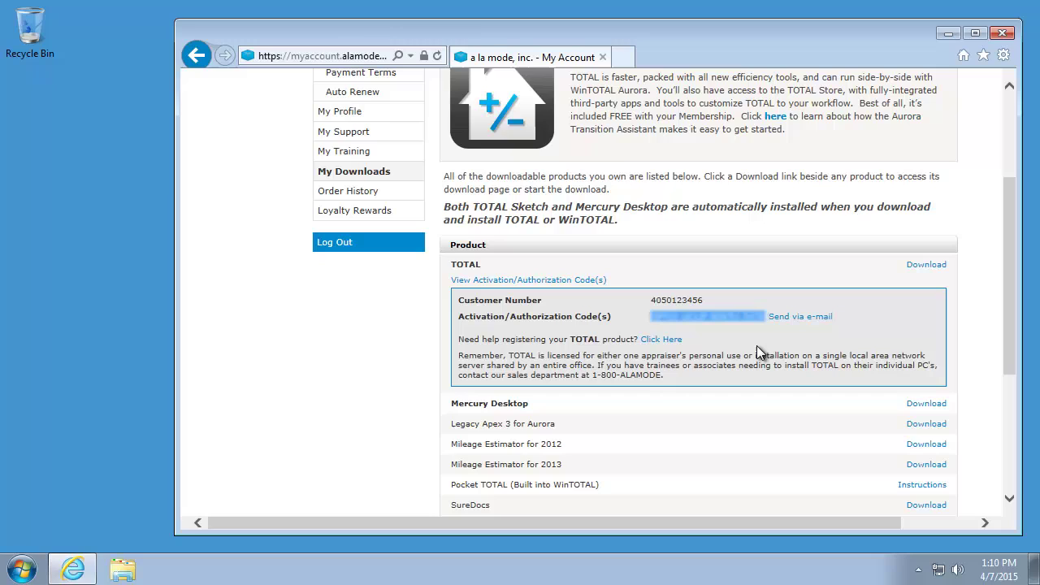
Download the TOTAL installer and run it
{"action": "left_click", "coordinate": [933, 264]}
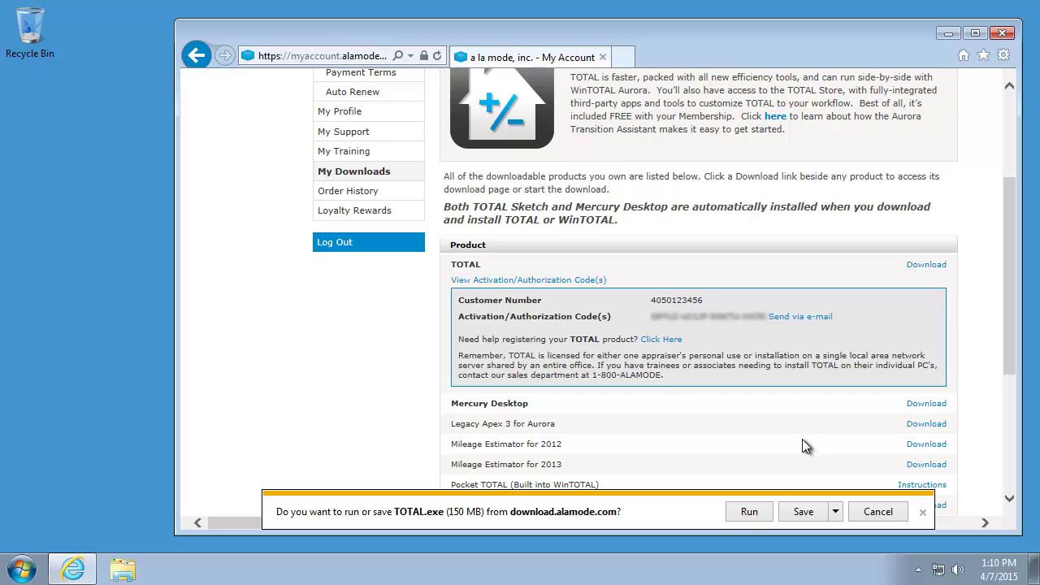
{"action": "left_click", "coordinate": [752, 511]}
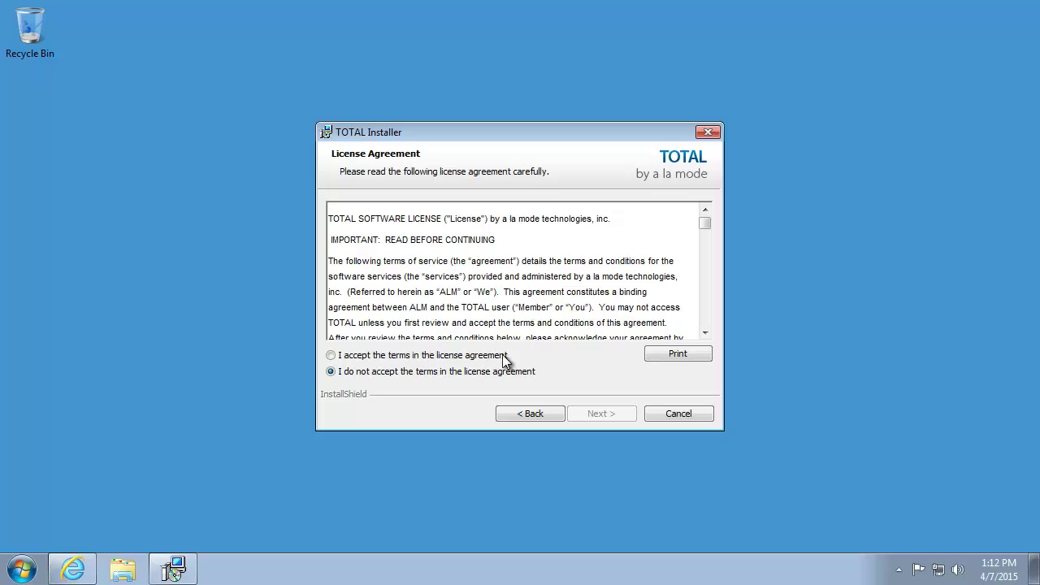
Accept the license and register with the customer number and the pasted authorization code
{"action": "left_click", "coordinate": [475, 358]}
{"action": "left_click", "coordinate": [597, 413]}
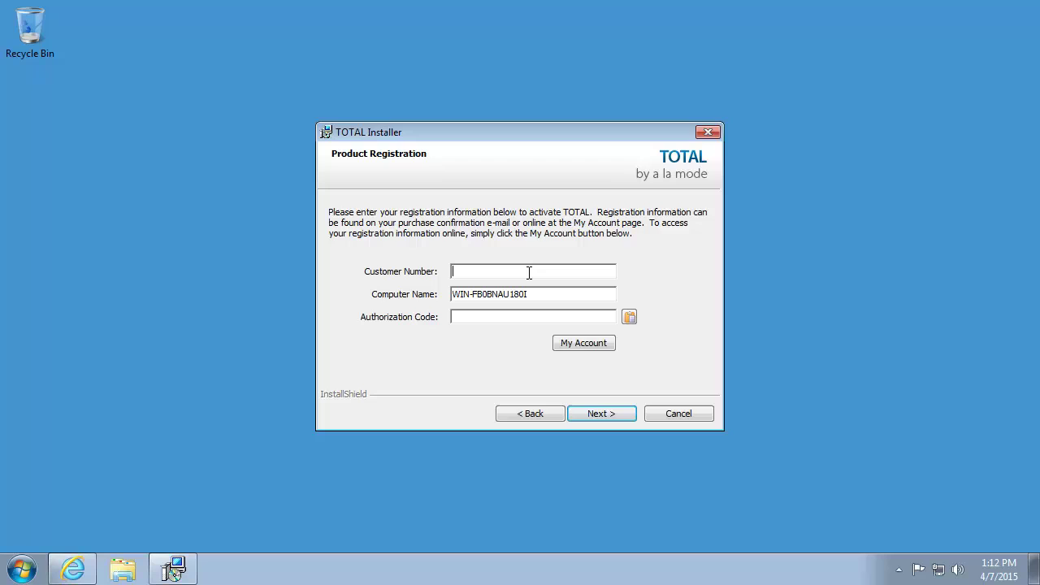
{"action": "key", "text": "ctrl+v"}
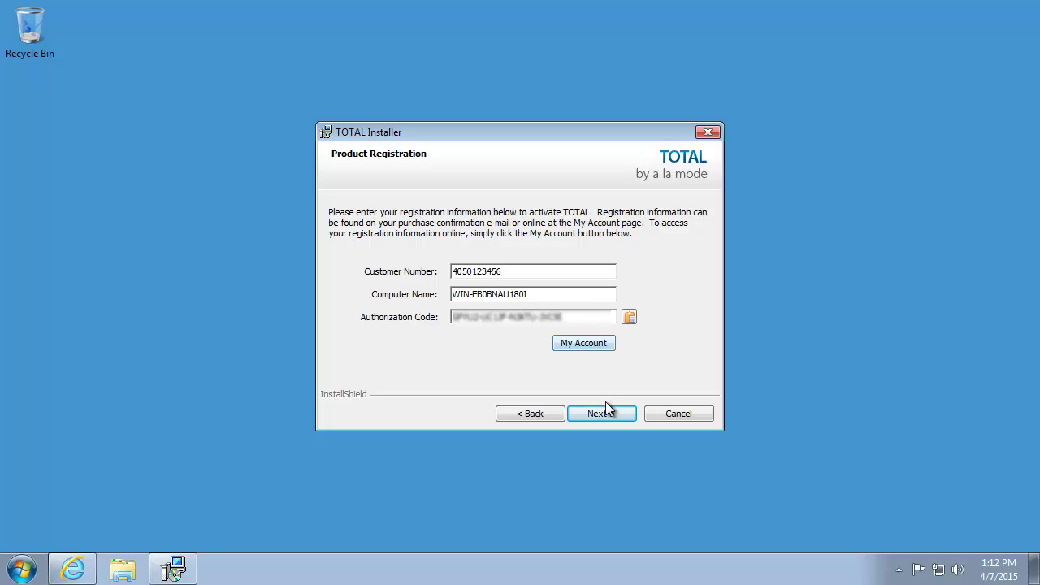
{"action": "left_click", "coordinate": [611, 411]}
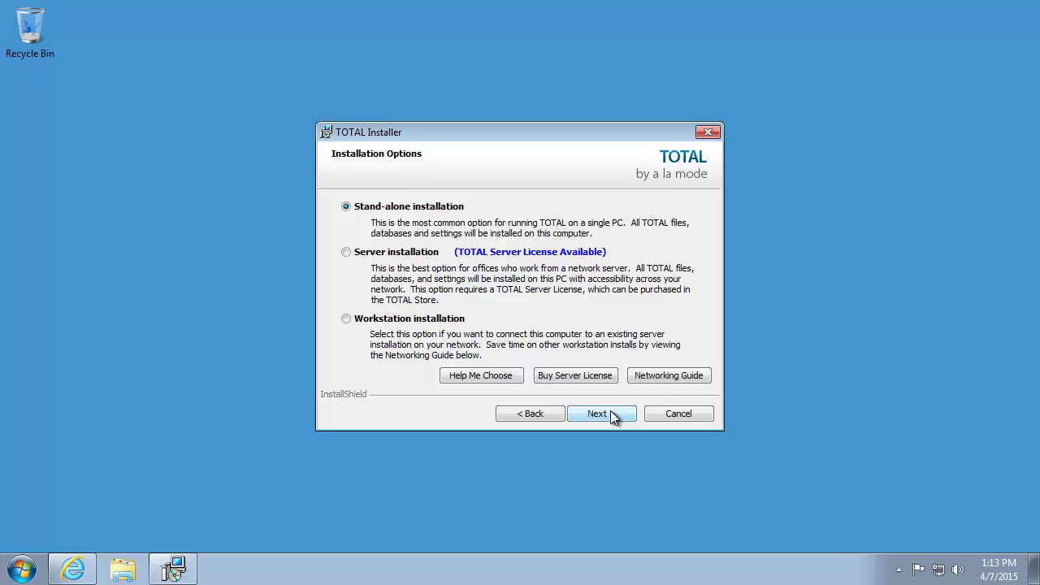
Choose stand-alone installation into the default C:\Program Files (x86)\a la mode\TOTAL\ folder
{"action": "left_click", "coordinate": [604, 416]}
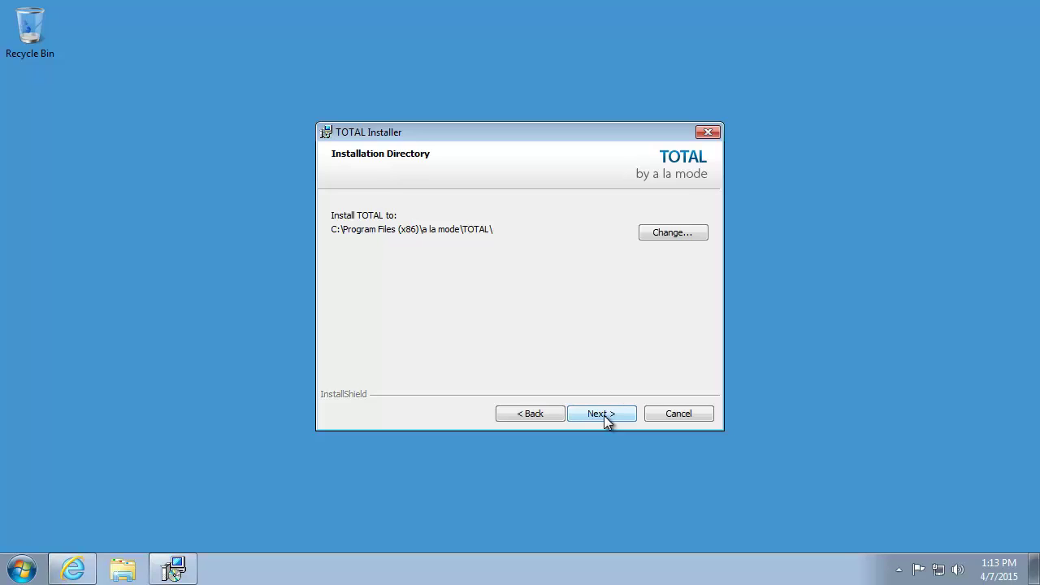
{"action": "left_click", "coordinate": [603, 413]}
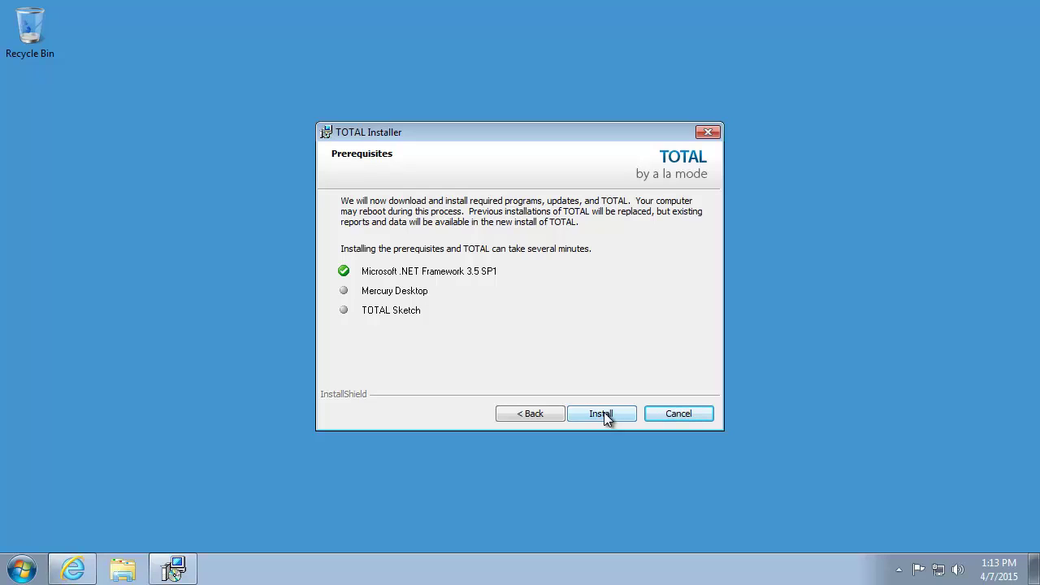
Install TOTAL with its prerequisites and wait for Installation Complete
{"action": "left_click", "coordinate": [604, 412]}
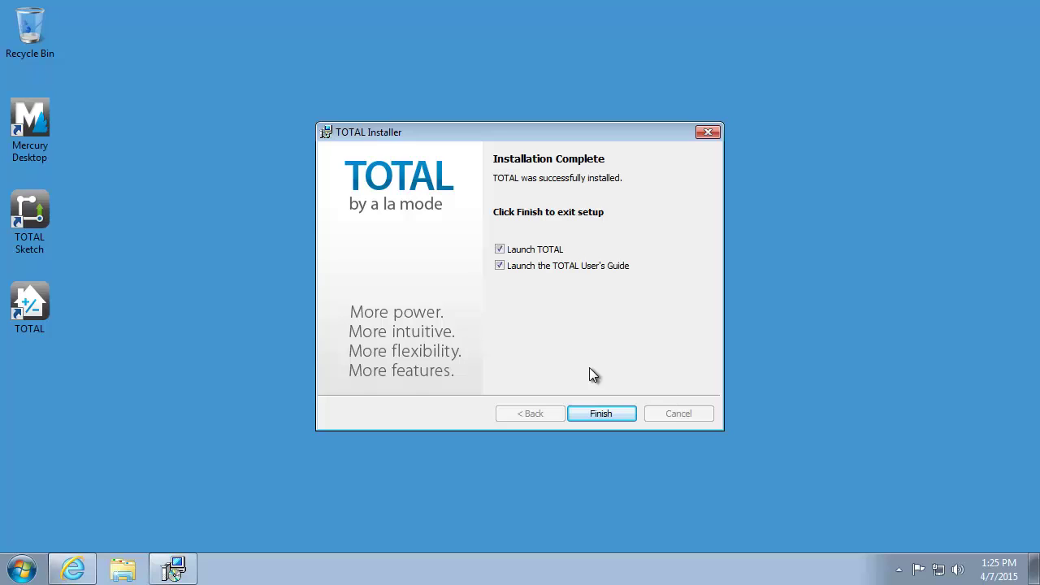
Untick Launch TOTAL and the User's Guide, then finish the installer
{"action": "left_click", "coordinate": [527, 250]}
{"action": "left_click", "coordinate": [499, 265]}
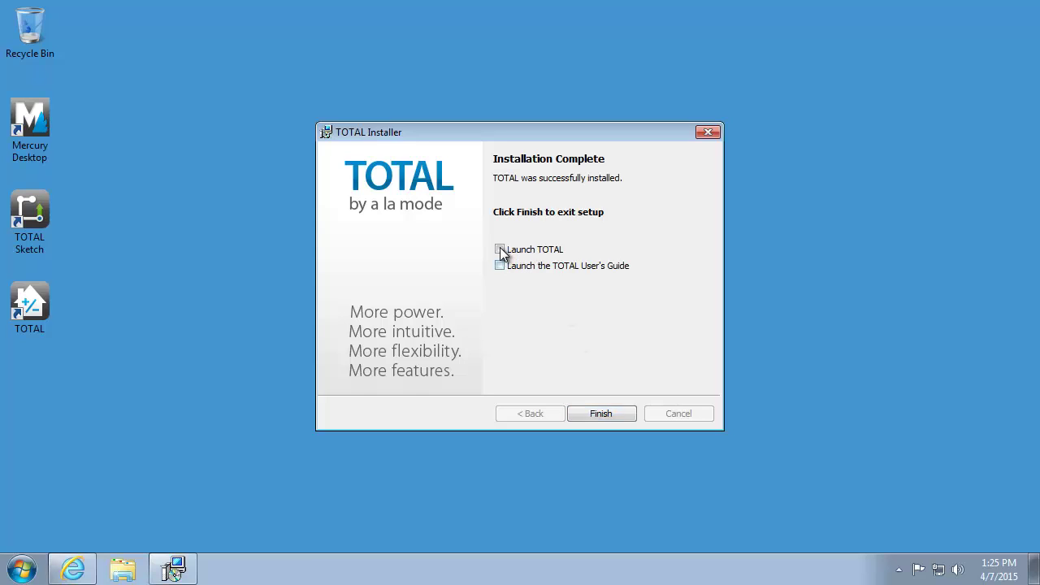
{"action": "left_click", "coordinate": [613, 413]}
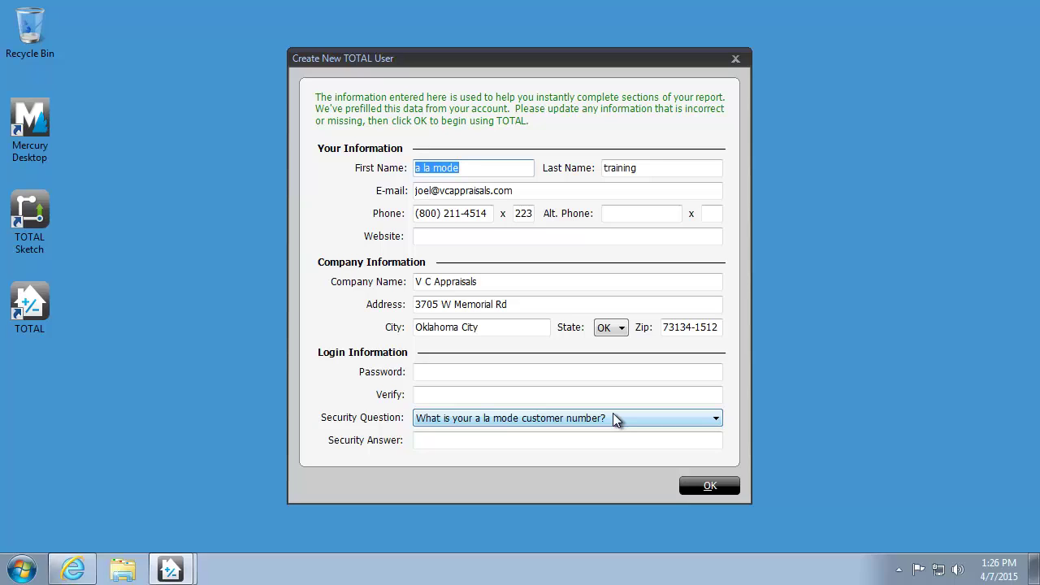
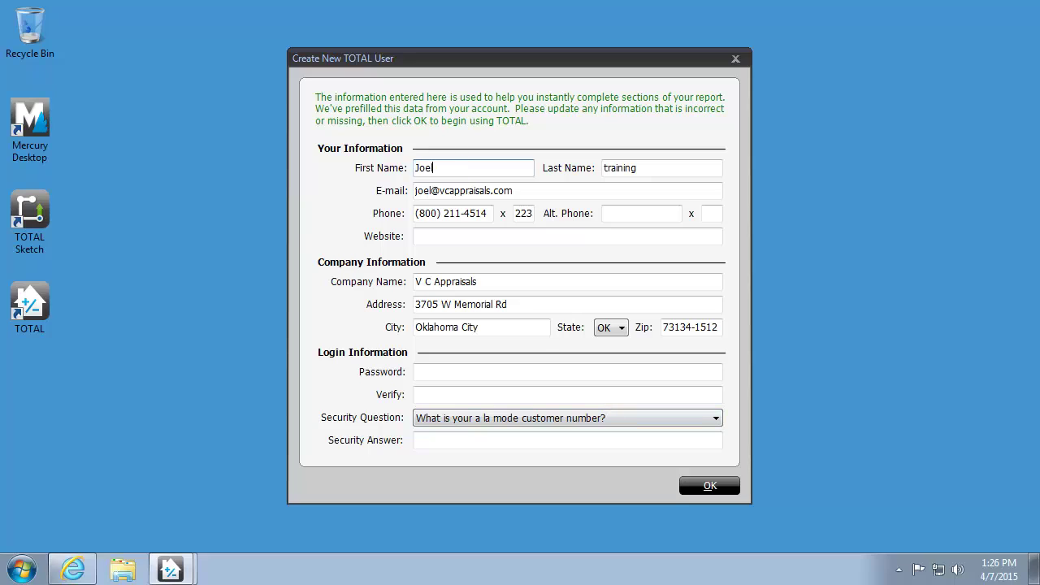
Fill in the user's first and last name, password twice, and security answer, then submit
{"action": "key", "text": "Tab"}
{"action": "key", "text": "Tab"}
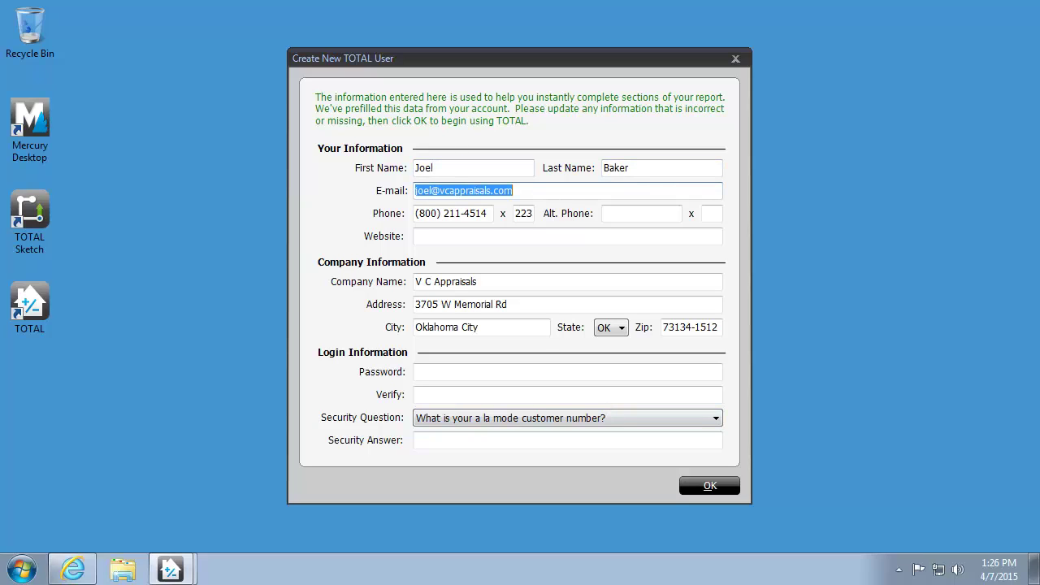
{"action": "left_click", "coordinate": [463, 372]}
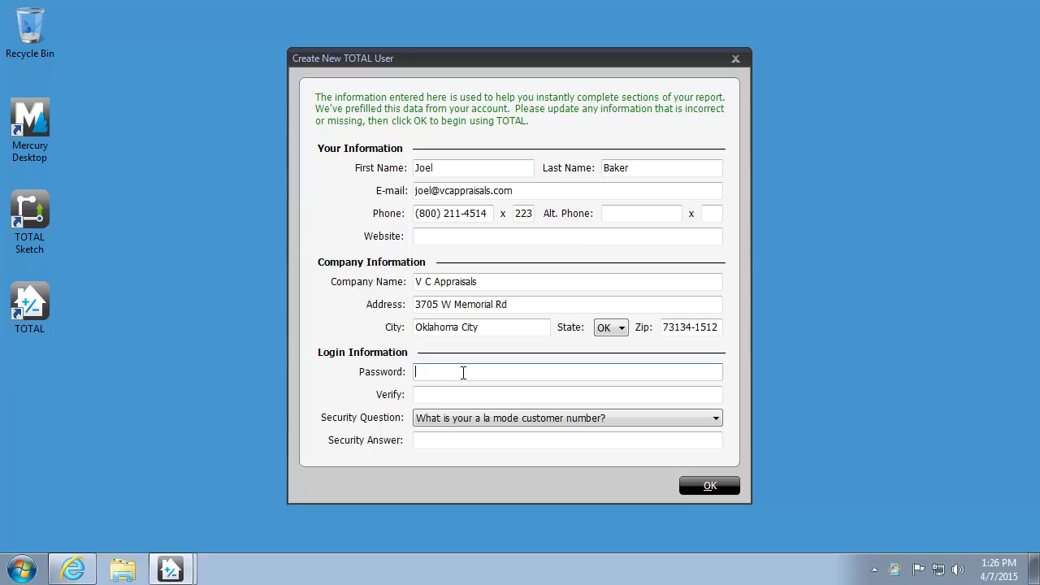
{"action": "key", "text": "Tab"}
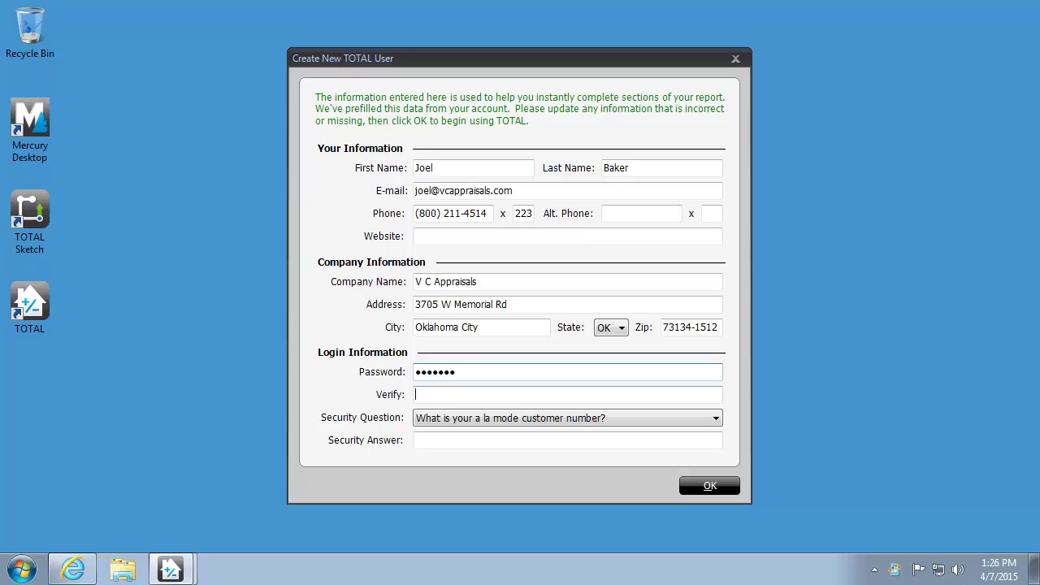
{"action": "key", "text": "Tab"}
{"action": "key", "text": "Tab"}
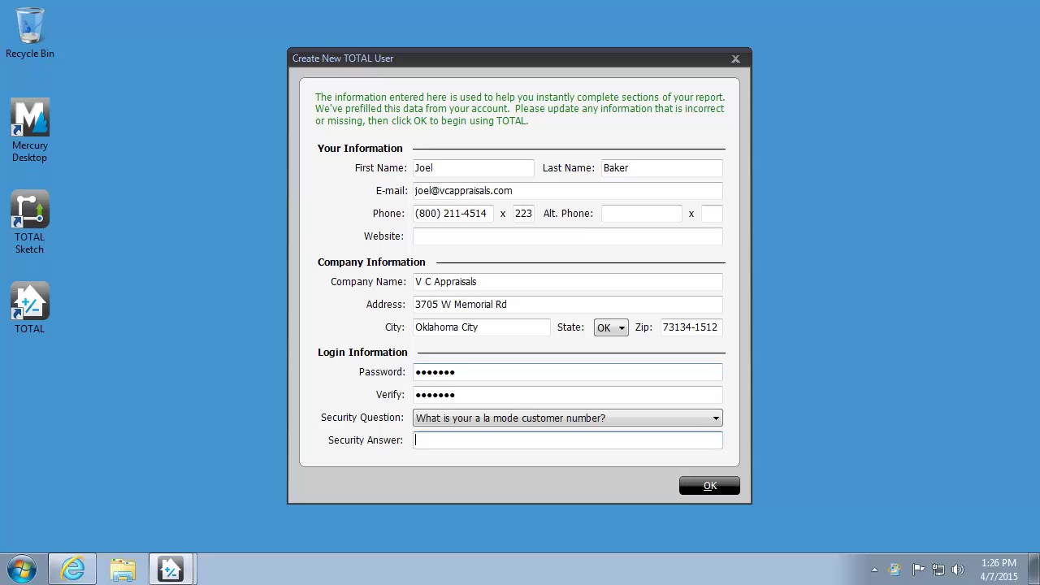
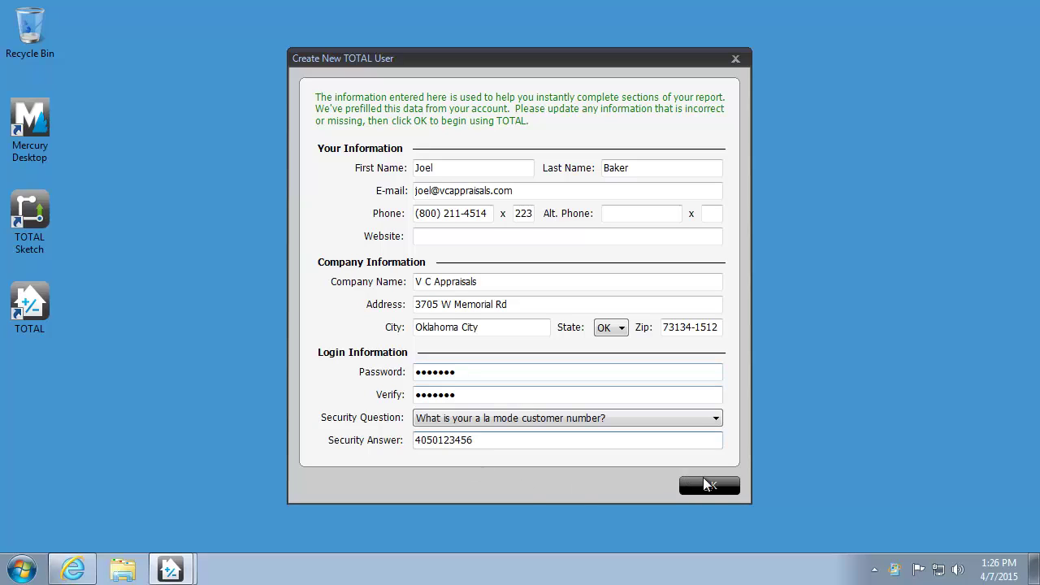
{"action": "left_click", "coordinate": [703, 481]}
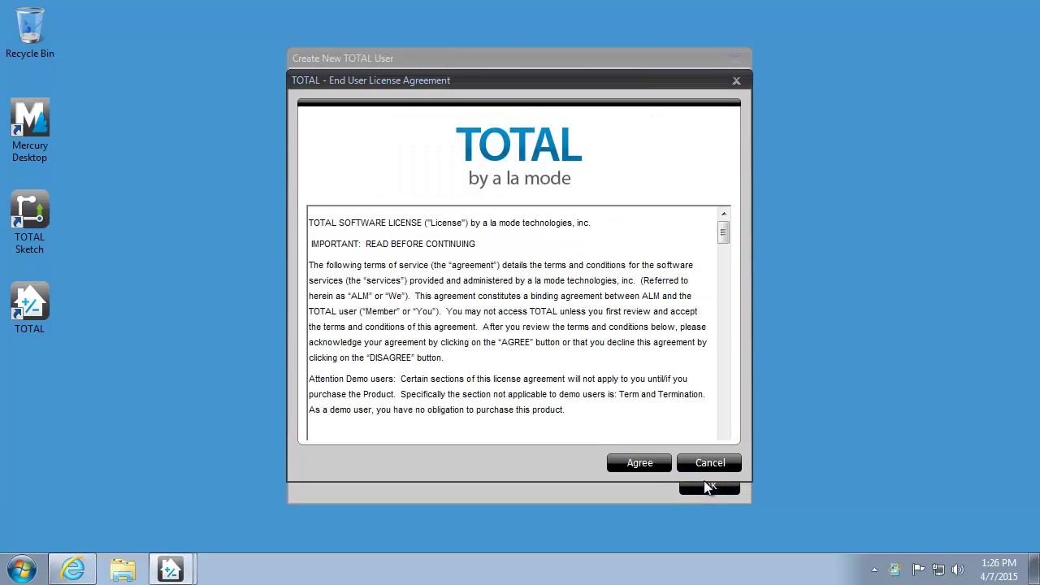
Agree to the End User License Agreement and start TOTAL from its desktop shortcut
{"action": "left_click", "coordinate": [640, 462]}
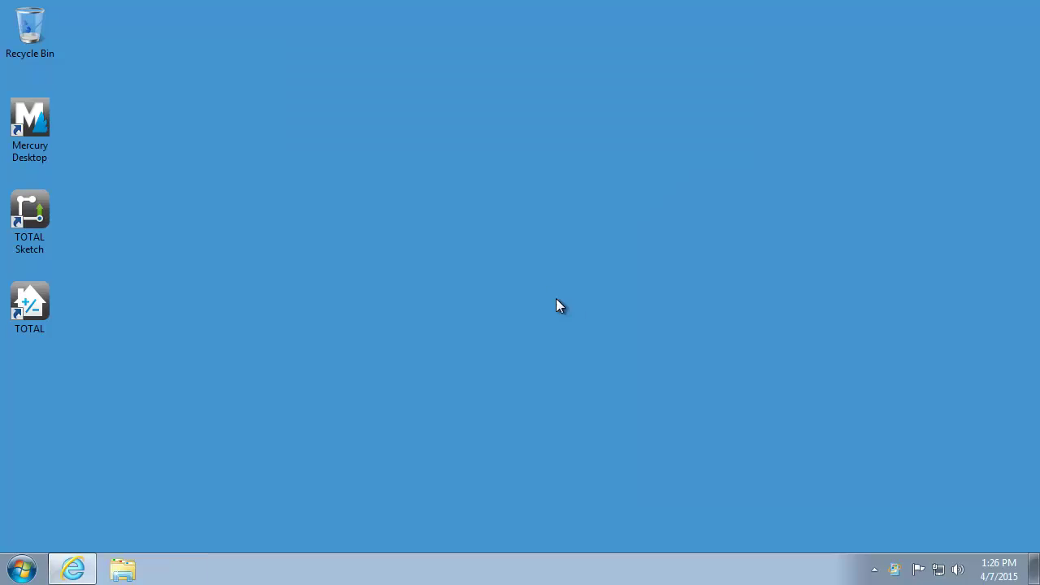
{"action": "left_click", "coordinate": [45, 309]}
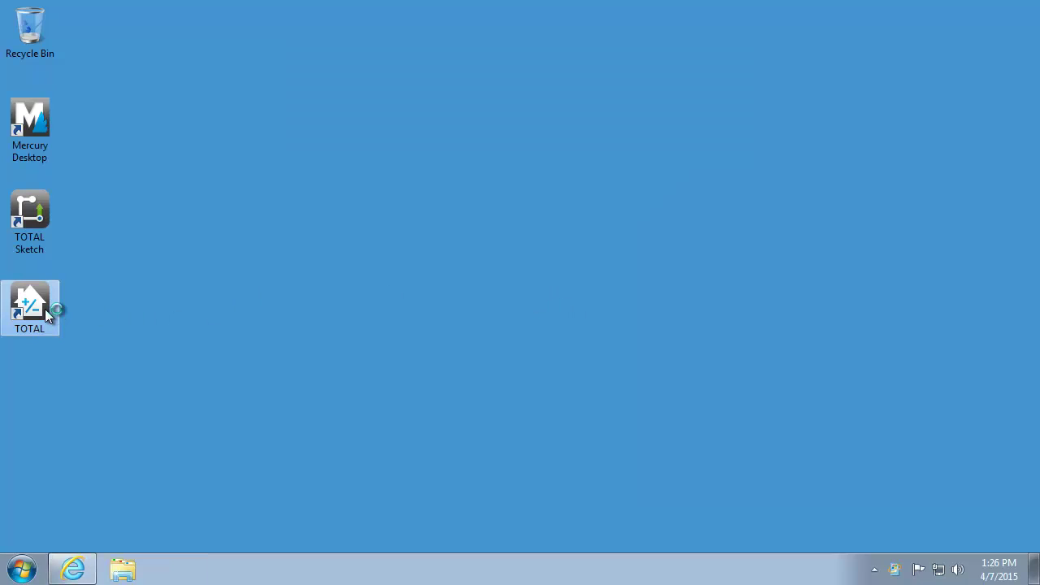